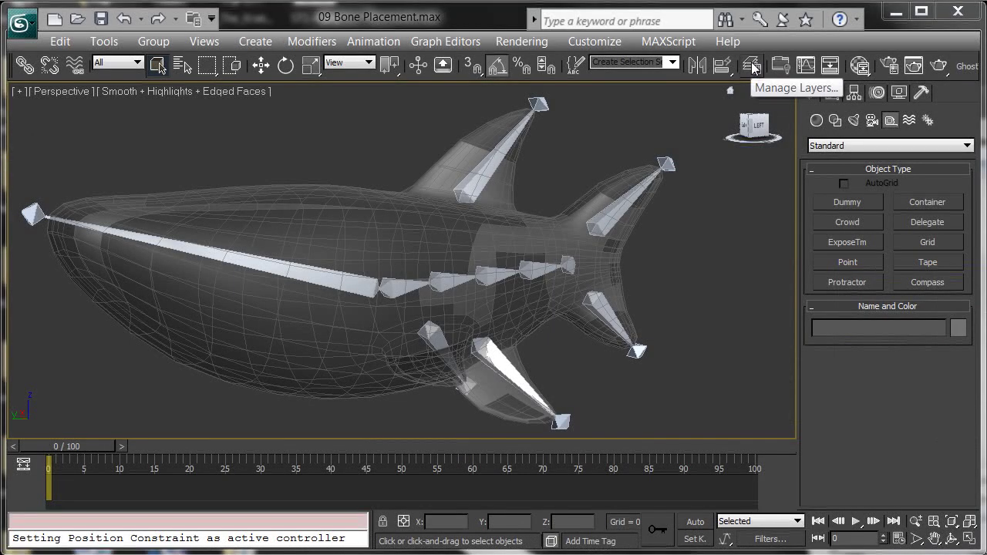
- Hide the GEO layer so only the bones show in the Perspective view
{"action": "left_click", "coordinate": [752, 66]}
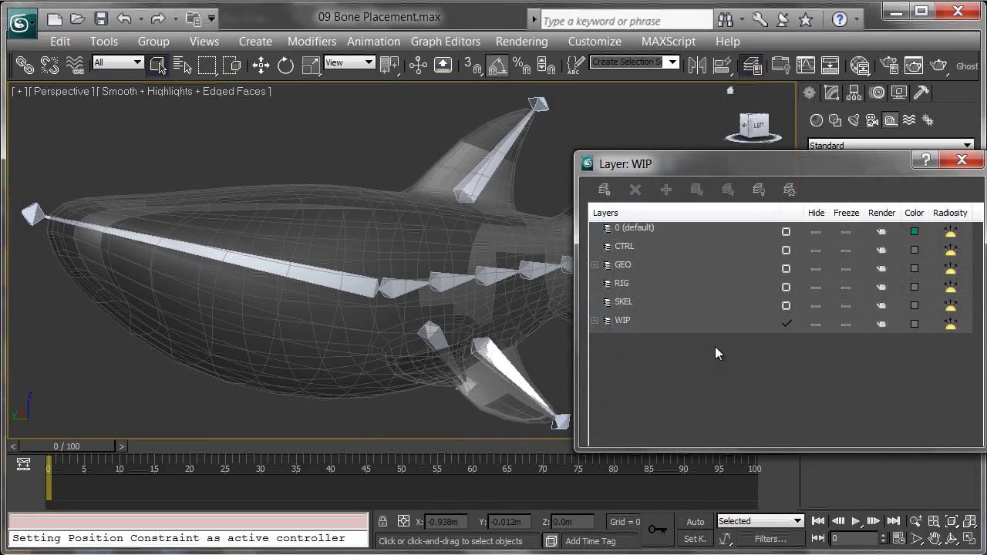
{"action": "left_click", "coordinate": [816, 268]}
{"action": "left_click", "coordinate": [962, 159]}
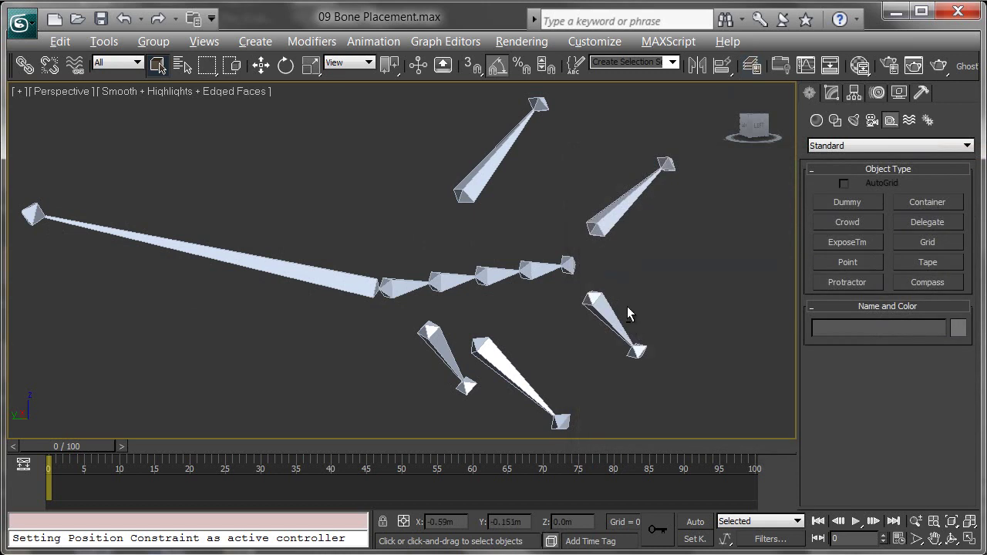
{"action": "middle_click_drag", "start_coordinate": [628, 306], "coordinate": [589, 322], "text": "alt"}
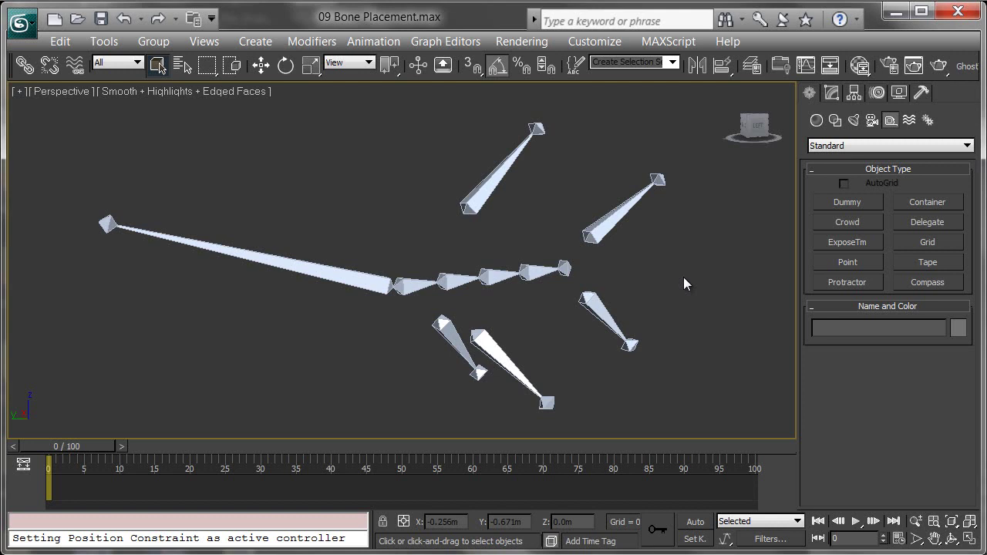
- Create a Point helper near the rear part of the spine bone chain
{"action": "left_click", "coordinate": [848, 262]}
{"action": "middle_click_drag", "start_coordinate": [657, 239], "coordinate": [478, 347], "text": "alt"}
{"action": "left_click", "coordinate": [471, 365]}
{"action": "middle_click_drag", "start_coordinate": [529, 379], "coordinate": [710, 331], "text": "alt"}
{"action": "right_click", "coordinate": [567, 347]}
- Set the display box size of the point helper to 0.25 m
{"action": "left_click", "coordinate": [832, 92]}
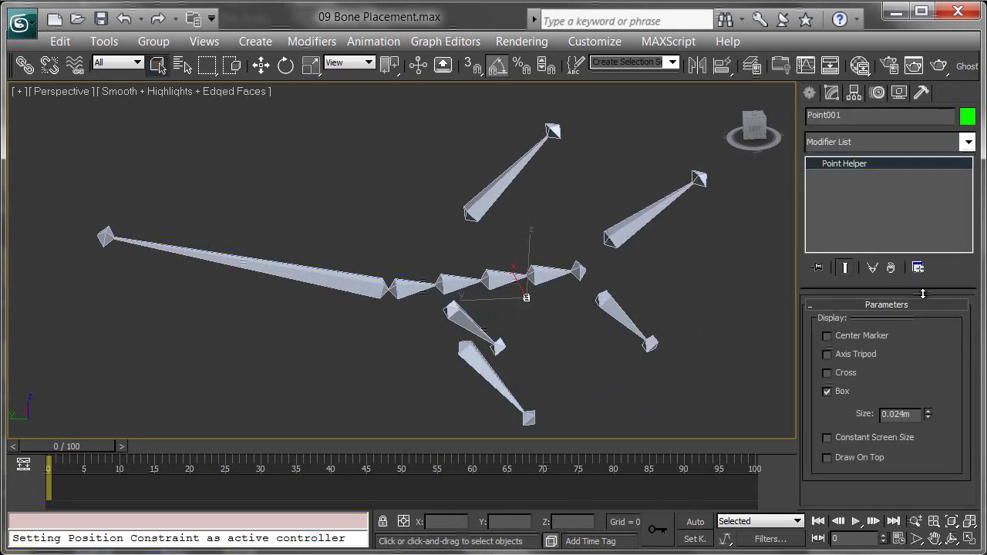
{"action": "left_click_drag", "start_coordinate": [941, 181], "coordinate": [934, 461]}
{"action": "left_click_drag", "start_coordinate": [915, 416], "coordinate": [765, 403]}
{"action": "type", "text": "0.1"}
{"action": "key", "text": "Return"}
{"action": "middle_click_drag", "start_coordinate": [612, 311], "coordinate": [606, 250], "text": "alt"}
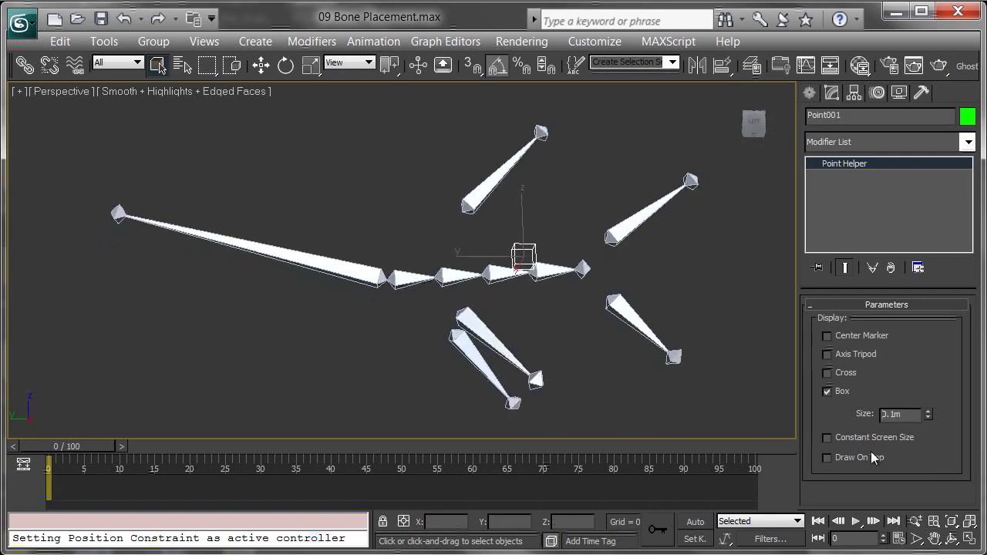
{"action": "left_click", "coordinate": [902, 415]}
{"action": "type", "text": ".25"}
{"action": "key", "text": "Return"}
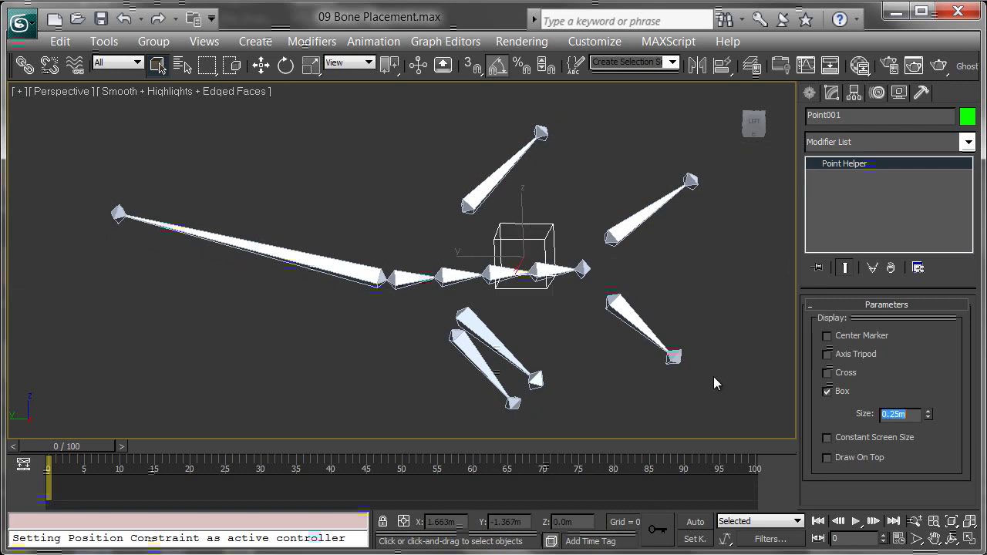
- Align the point helper to the base of the long head bone, where the spine chain begins
{"action": "middle_click_drag", "start_coordinate": [655, 349], "coordinate": [510, 305], "text": "alt"}
{"action": "middle_click_drag", "start_coordinate": [571, 270], "coordinate": [566, 270], "text": "alt"}
{"action": "middle_click_drag", "start_coordinate": [450, 217], "coordinate": [506, 335], "text": "alt"}
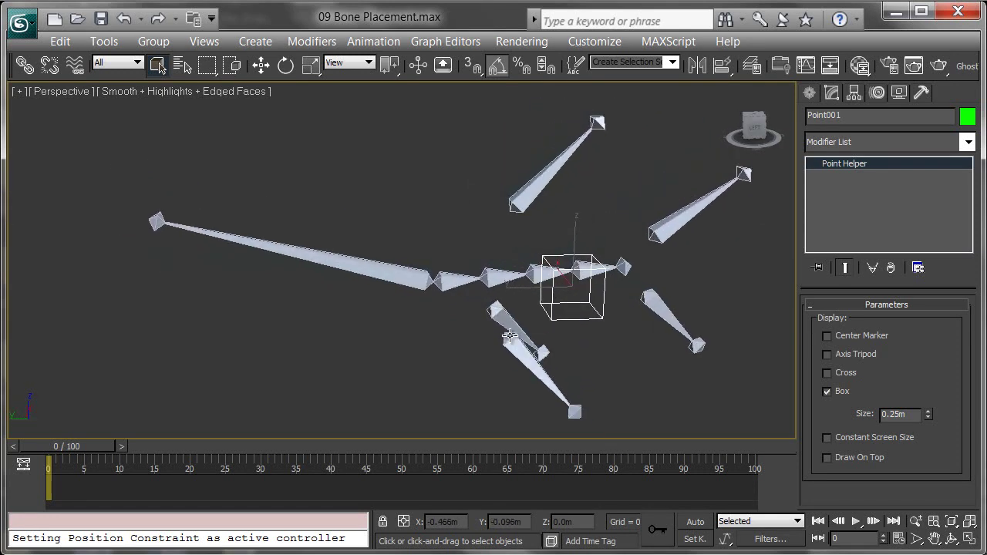
{"action": "key", "text": "alt+a"}
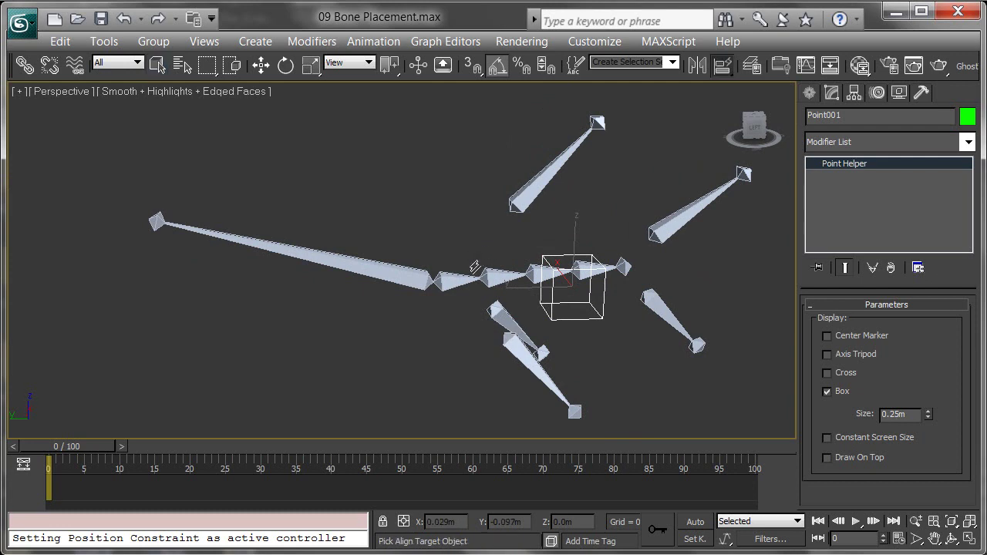
{"action": "left_click", "coordinate": [415, 279]}
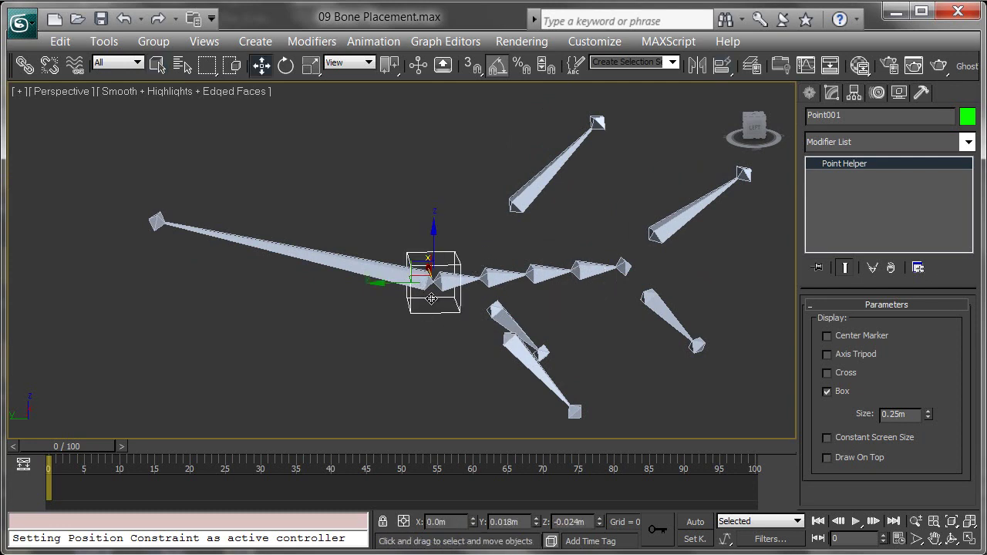
{"action": "middle_click_drag", "start_coordinate": [430, 298], "coordinate": [456, 297], "text": "alt"}
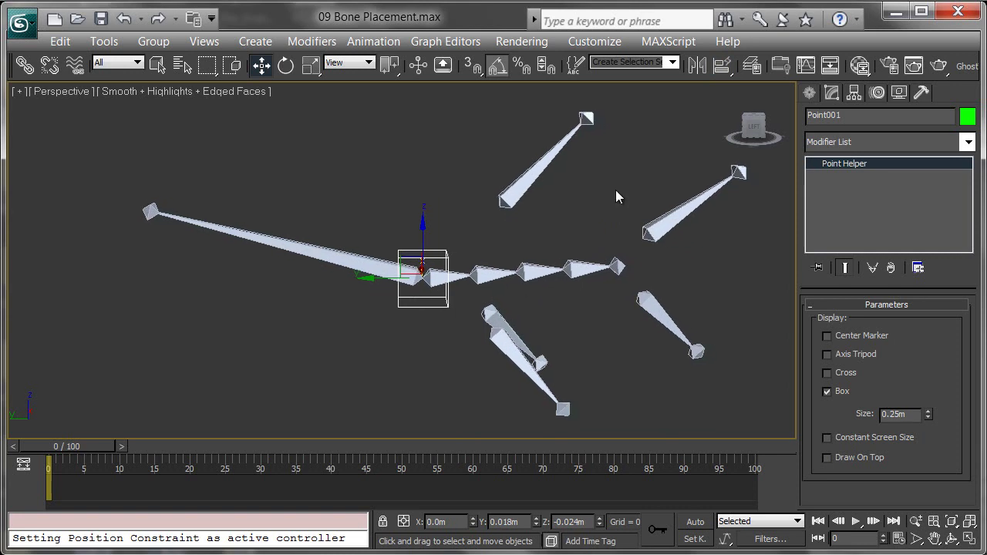
- Open the Schematic View and enlarge its window to frame the scene's nodes
{"action": "left_click", "coordinate": [835, 67]}
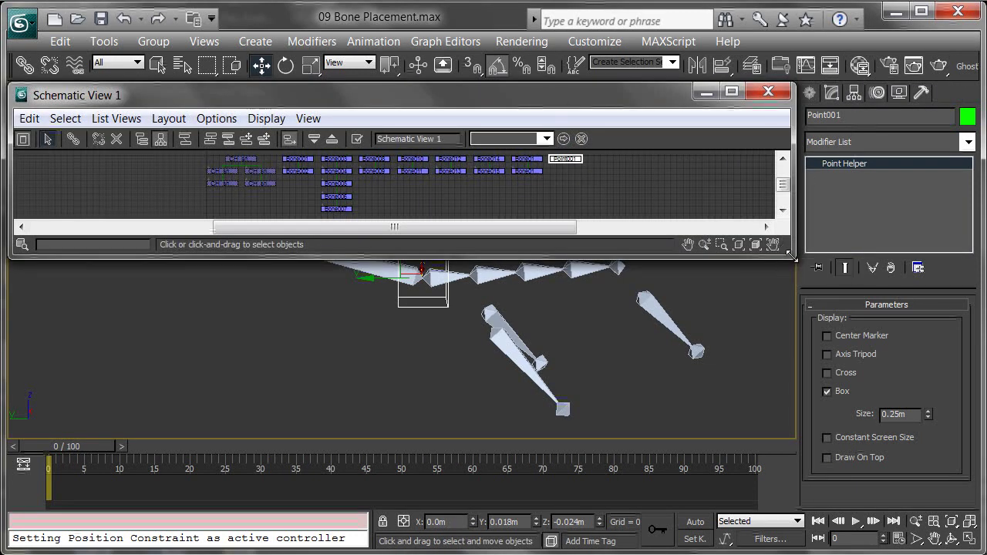
{"action": "left_click_drag", "start_coordinate": [776, 252], "coordinate": [947, 515]}
{"action": "middle_click_drag", "start_coordinate": [529, 311], "coordinate": [609, 383]}
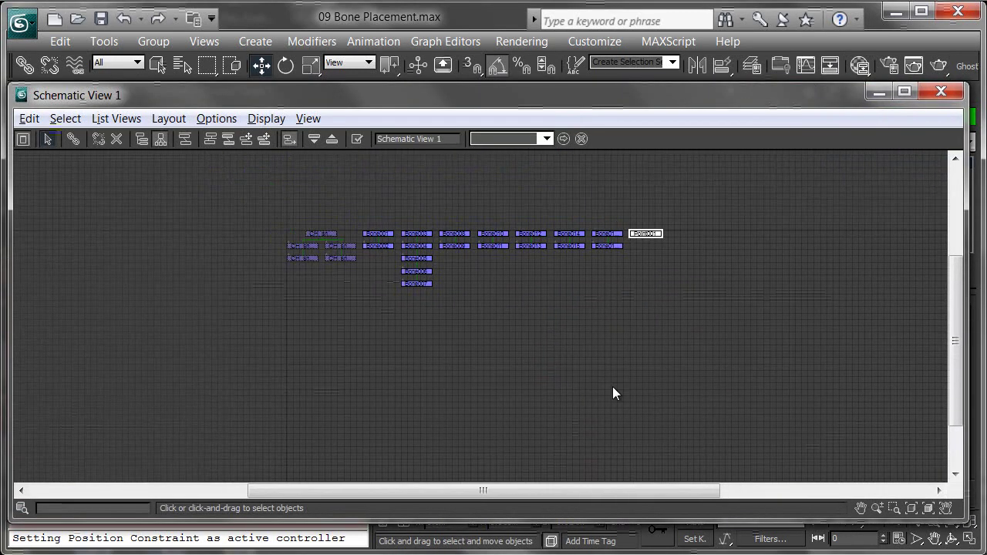
{"action": "scroll", "coordinate": [606, 381], "scroll_direction": "up", "scroll_amount": 3}
{"action": "middle_click_drag", "start_coordinate": [519, 280], "coordinate": [719, 387]}
{"action": "scroll", "coordinate": [589, 303], "scroll_direction": "down", "scroll_amount": 6}
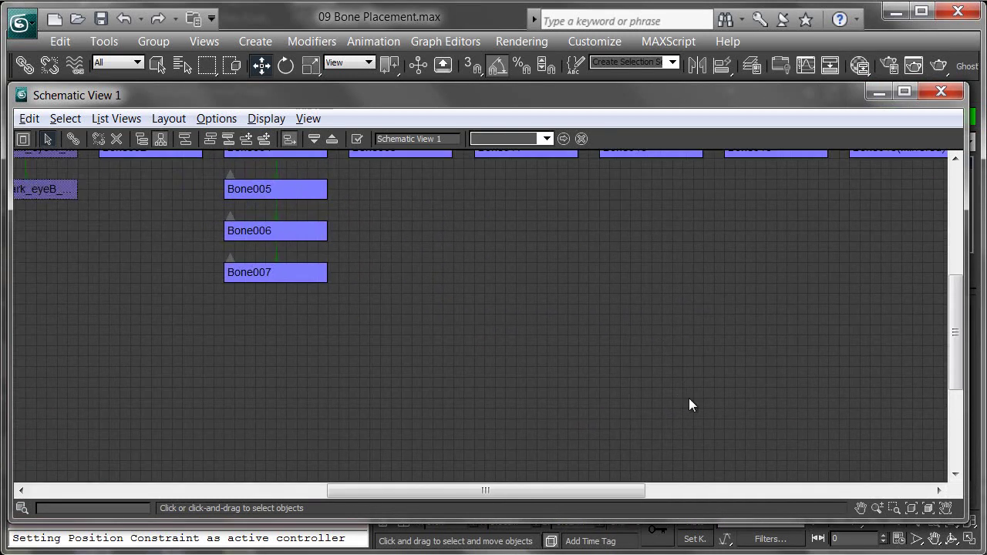
{"action": "scroll", "coordinate": [587, 357], "scroll_direction": "up", "scroll_amount": 2}
{"action": "left_click", "coordinate": [625, 334]}
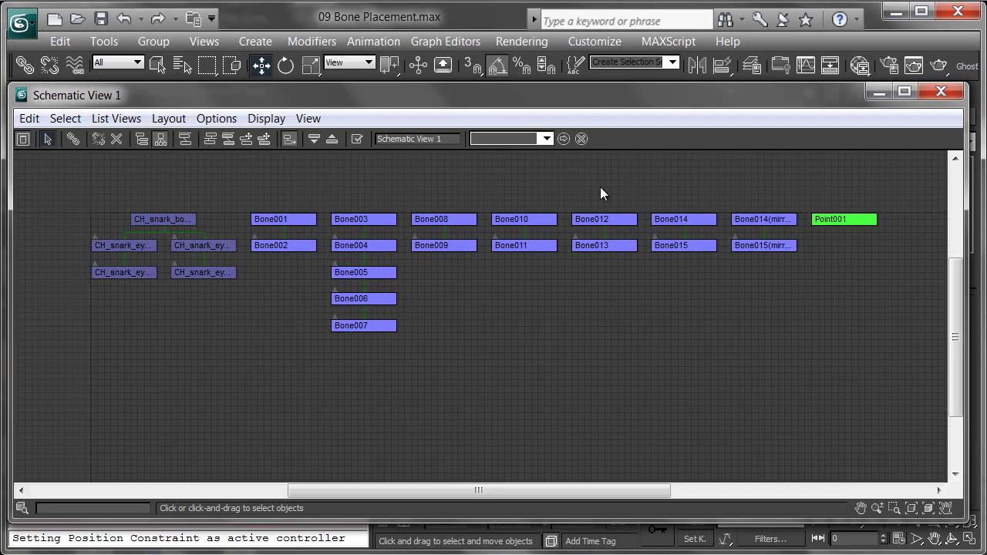
- Examine how the geometry nodes, the bone chains and the point helper are arranged in the Schematic View
{"action": "middle_click_drag", "start_coordinate": [597, 189], "coordinate": [609, 203]}
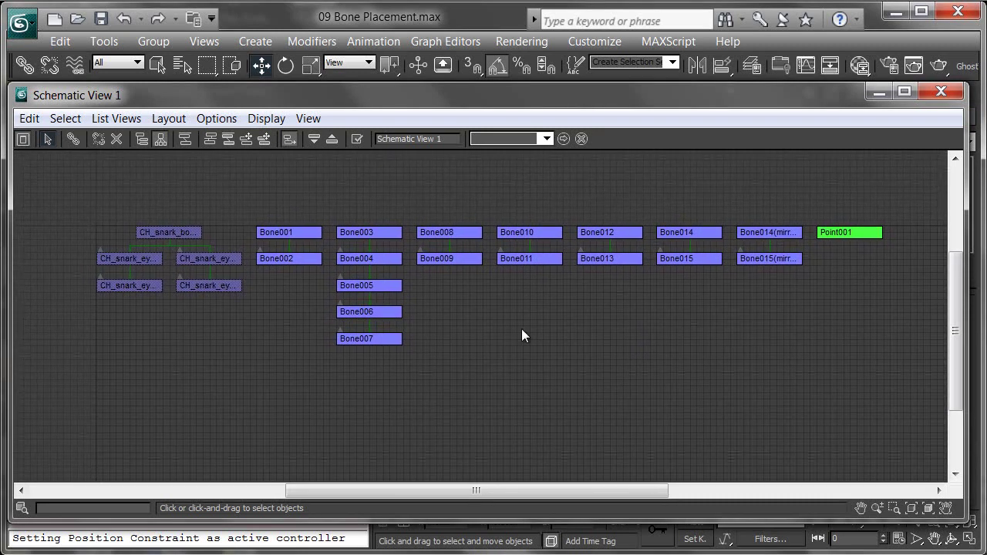
{"action": "left_click_drag", "start_coordinate": [97, 153], "coordinate": [215, 354]}
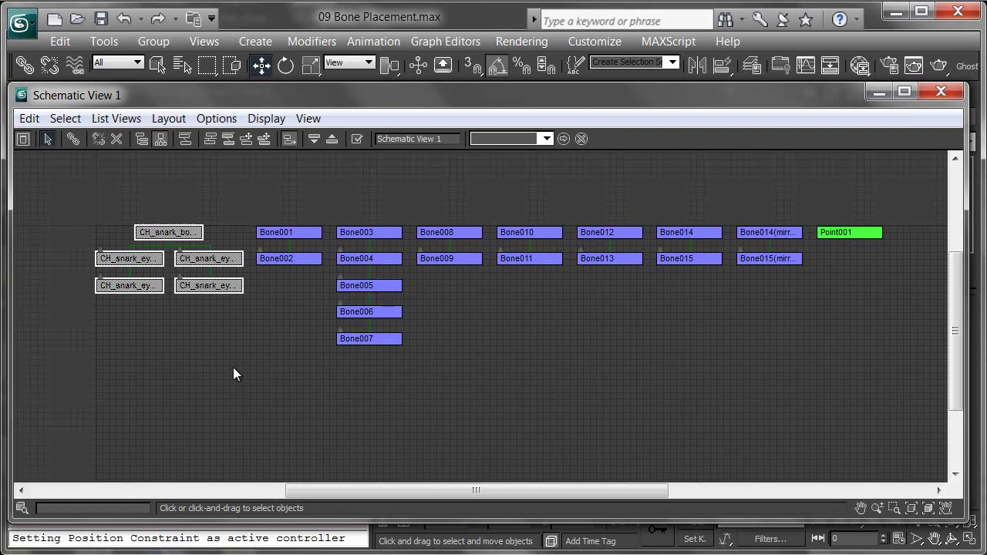
{"action": "left_click", "coordinate": [217, 310]}
{"action": "scroll", "coordinate": [168, 254], "scroll_direction": "up", "scroll_amount": 4}
{"action": "middle_click_drag", "start_coordinate": [399, 322], "coordinate": [377, 325]}
{"action": "middle_click_drag", "start_coordinate": [501, 237], "coordinate": [271, 259]}
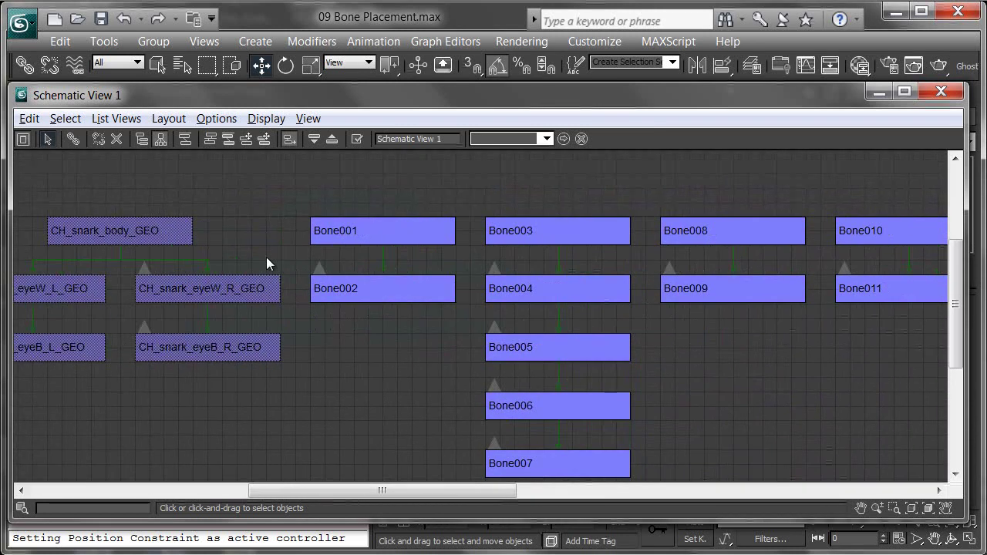
{"action": "middle_click_drag", "start_coordinate": [419, 273], "coordinate": [398, 247]}
{"action": "scroll", "coordinate": [331, 280], "scroll_direction": "down", "scroll_amount": 6}
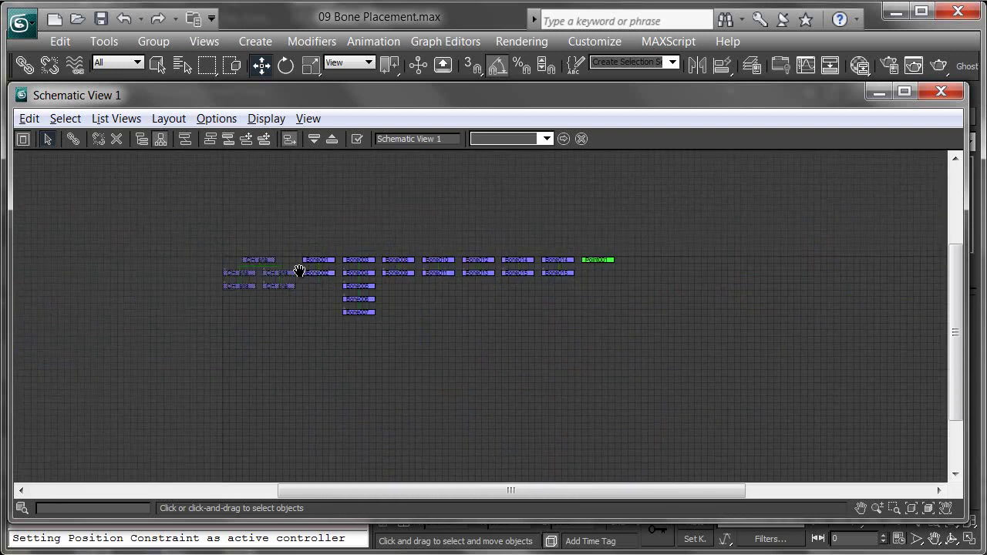
{"action": "scroll", "coordinate": [317, 326], "scroll_direction": "up", "scroll_amount": 1}
{"action": "scroll", "coordinate": [270, 290], "scroll_direction": "up", "scroll_amount": 4}
{"action": "scroll", "coordinate": [258, 309], "scroll_direction": "down", "scroll_amount": 2}
{"action": "middle_click_drag", "start_coordinate": [410, 285], "coordinate": [361, 303]}
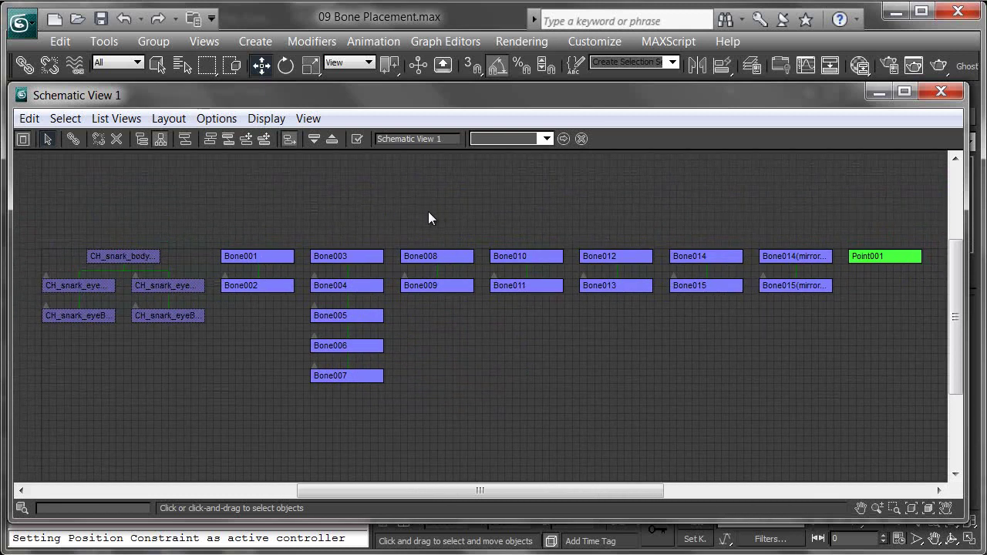
- Switch the Schematic View to Hierarchy Mode
{"action": "right_click", "coordinate": [428, 211]}
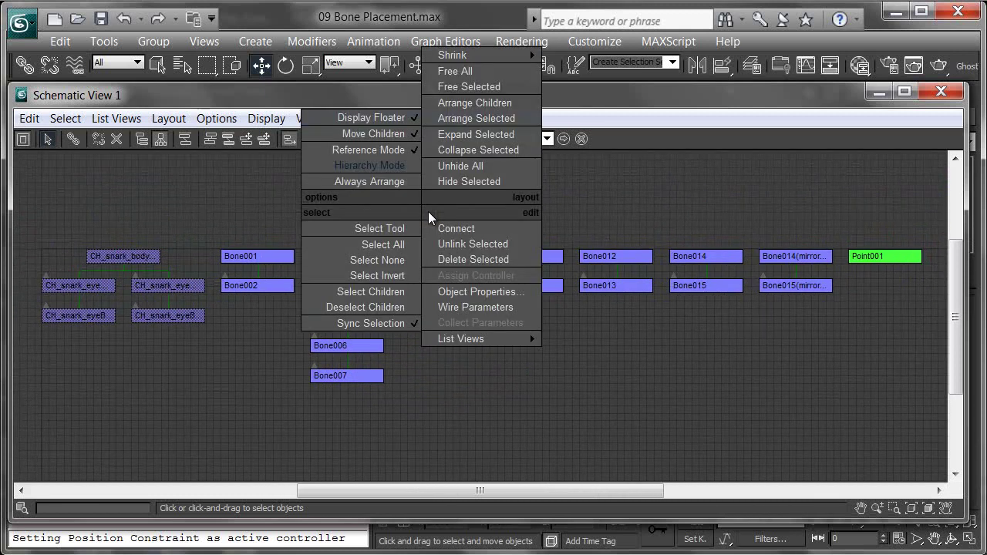
{"action": "left_click", "coordinate": [378, 168]}
{"action": "middle_click_drag", "start_coordinate": [468, 269], "coordinate": [414, 300]}
{"action": "scroll", "coordinate": [413, 300], "scroll_direction": "down", "scroll_amount": 1}
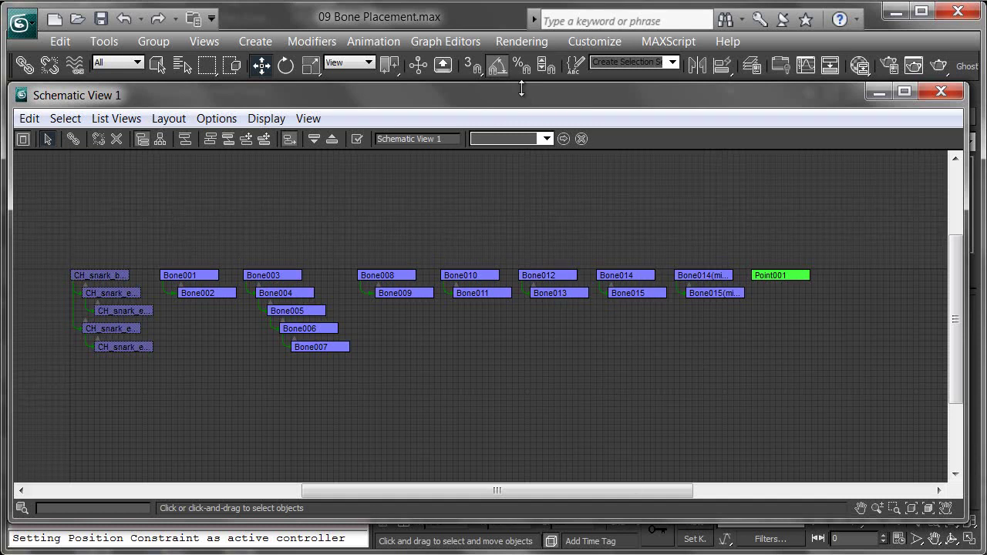
- Shrink the Schematic View window so the nodes and the bones in the Perspective view can be seen together
{"action": "left_click_drag", "start_coordinate": [521, 86], "coordinate": [501, 280]}
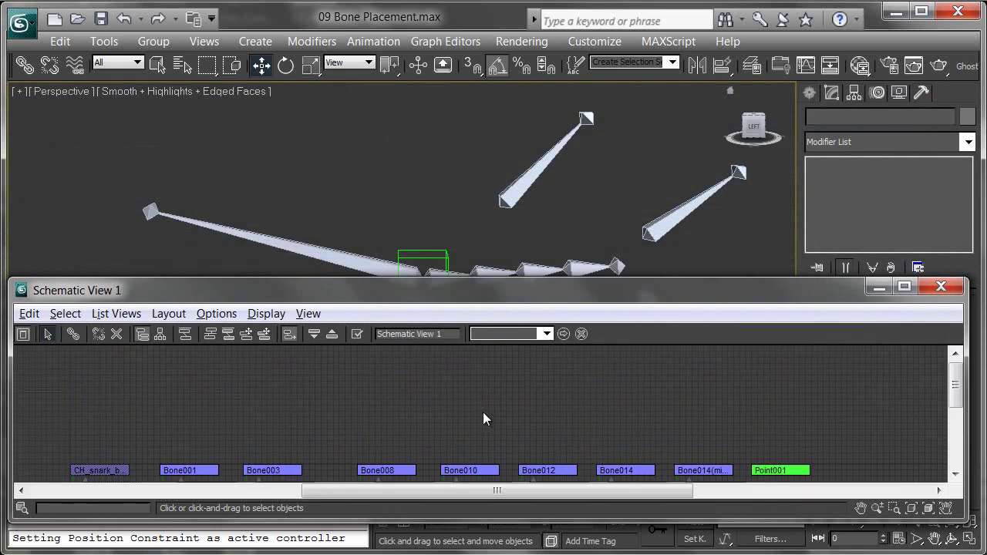
{"action": "key", "text": "alt"}
{"action": "middle_click_drag", "start_coordinate": [421, 444], "coordinate": [424, 365]}
{"action": "middle_click_drag", "start_coordinate": [492, 204], "coordinate": [368, 124]}
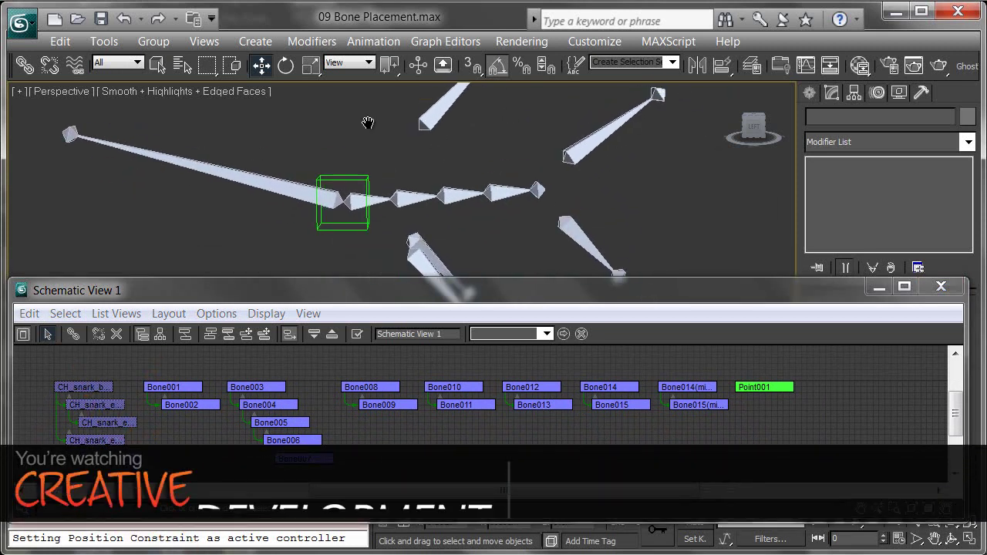
- Link the head bone Bone001 and the first spine bone Bone003 to the point helper
{"action": "left_click", "coordinate": [25, 66]}
{"action": "middle_click_drag", "start_coordinate": [290, 186], "coordinate": [237, 168]}
{"action": "left_click_drag", "start_coordinate": [224, 174], "coordinate": [312, 163]}
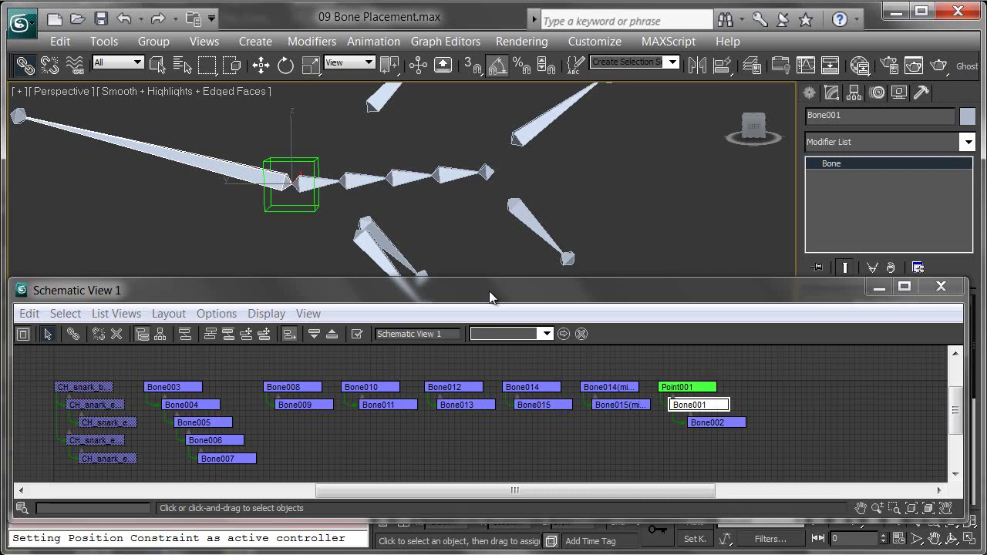
{"action": "left_click", "coordinate": [302, 187]}
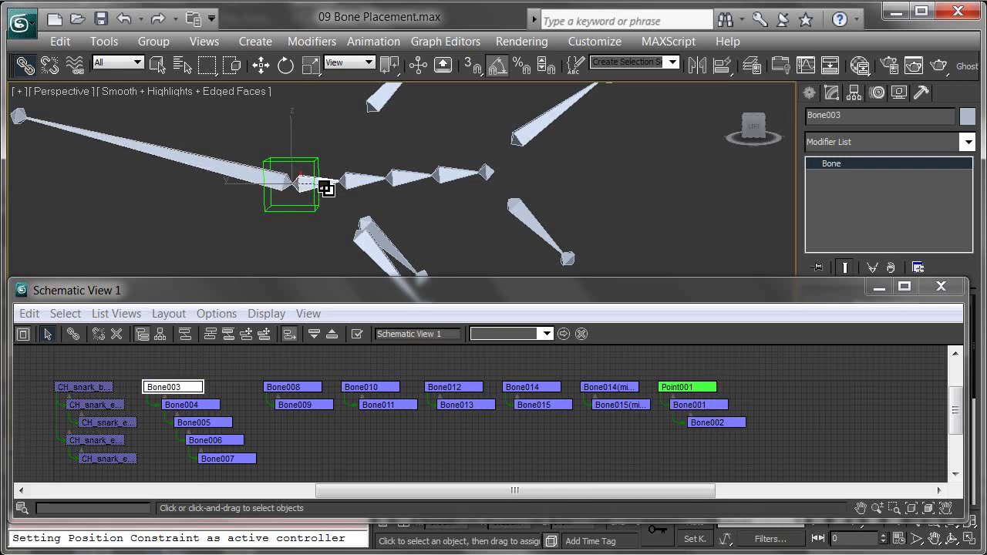
{"action": "left_click_drag", "start_coordinate": [305, 175], "coordinate": [315, 162]}
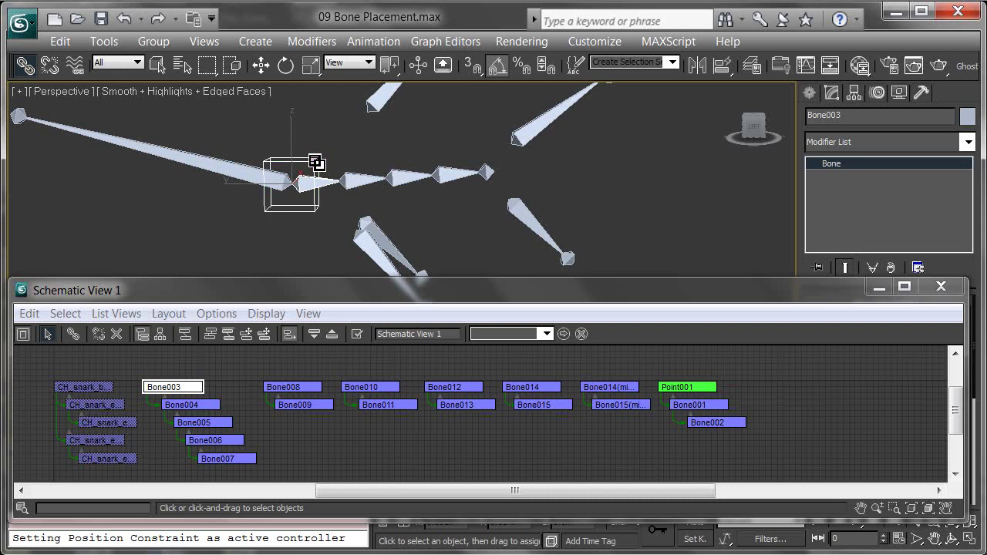
{"action": "middle_click_drag", "start_coordinate": [694, 435], "coordinate": [621, 397]}
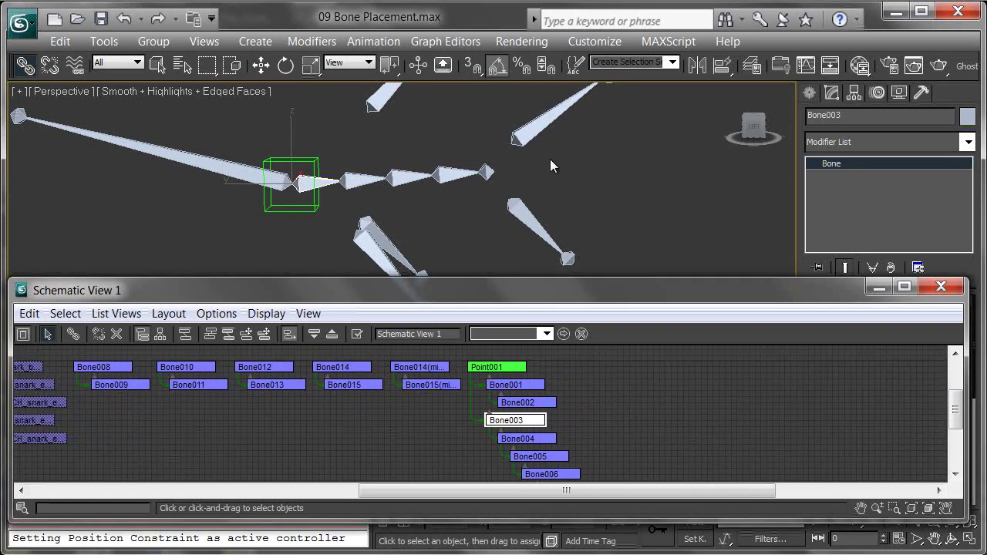
- Link the two side fin bones and the dorsal fin bone Bone008 to the spine chain
{"action": "middle_click_drag", "start_coordinate": [551, 161], "coordinate": [380, 195]}
{"action": "left_click", "coordinate": [340, 240]}
{"action": "middle_click_drag", "start_coordinate": [339, 240], "coordinate": [430, 247], "text": "alt"}
{"action": "left_click_drag", "start_coordinate": [367, 196], "coordinate": [397, 179]}
{"action": "middle_click_drag", "start_coordinate": [397, 180], "coordinate": [397, 104], "text": "alt"}
{"action": "left_click_drag", "start_coordinate": [388, 105], "coordinate": [375, 183]}
- Link the two tail fin bones to the end bone of the spine chain and close the Schematic View
{"action": "middle_click_drag", "start_coordinate": [599, 213], "coordinate": [485, 192]}
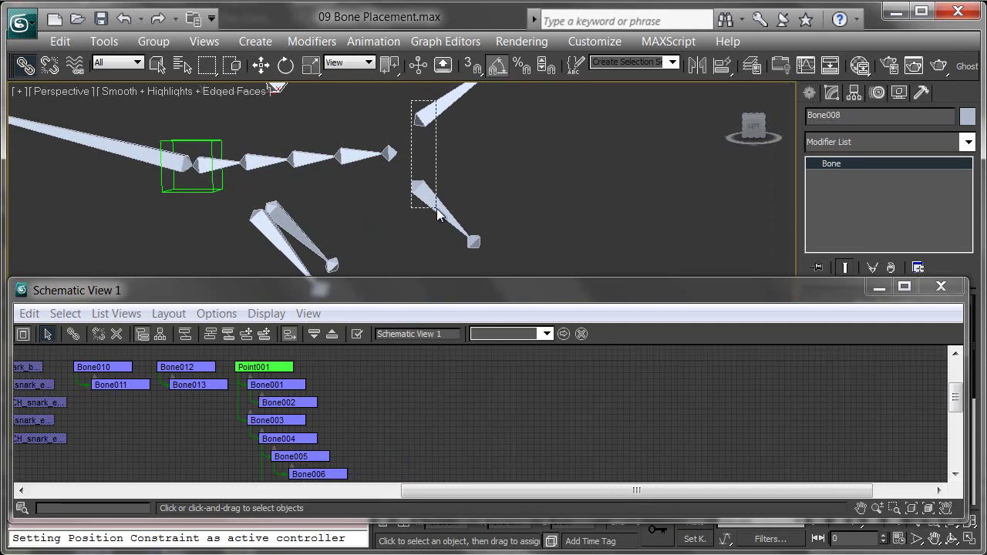
{"action": "left_click_drag", "start_coordinate": [421, 107], "coordinate": [434, 202]}
{"action": "left_click_drag", "start_coordinate": [427, 112], "coordinate": [392, 155]}
{"action": "middle_click_drag", "start_coordinate": [231, 395], "coordinate": [387, 461]}
{"action": "scroll", "coordinate": [409, 380], "scroll_direction": "down", "scroll_amount": 3}
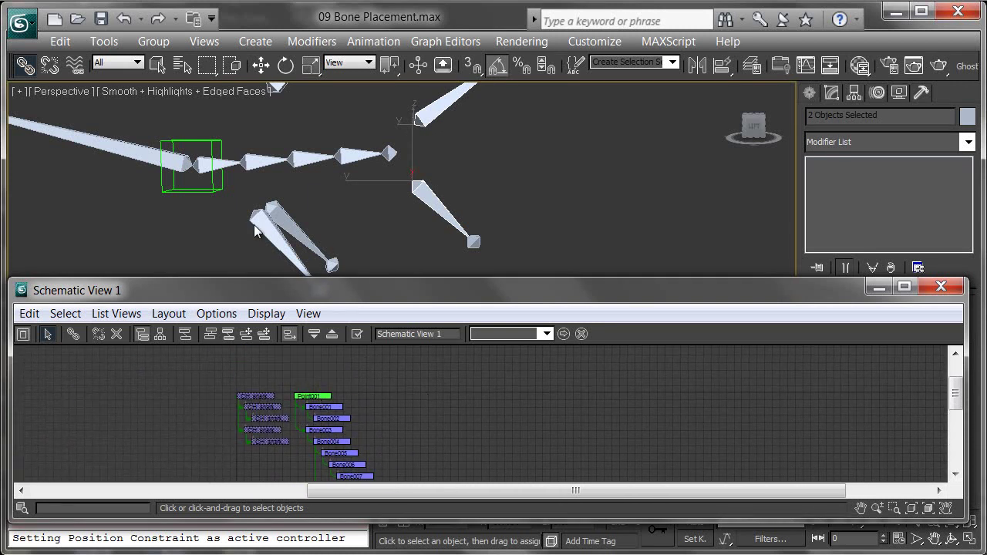
{"action": "left_click", "coordinate": [941, 286]}
{"action": "key", "text": "z"}
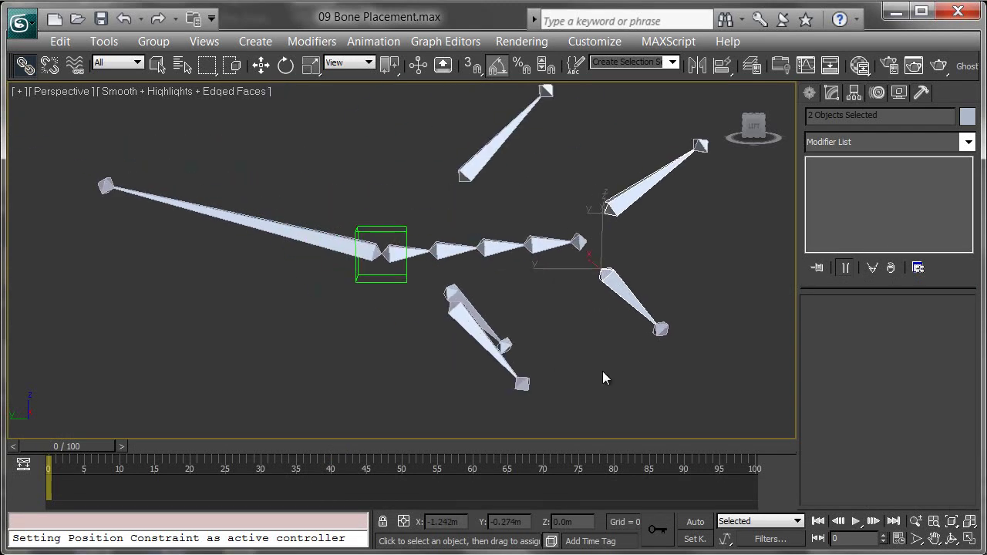
- Select the root point helper and try the Move and Rotate tools on it to test the hierarchy
{"action": "left_click", "coordinate": [391, 245]}
{"action": "key", "text": "w"}
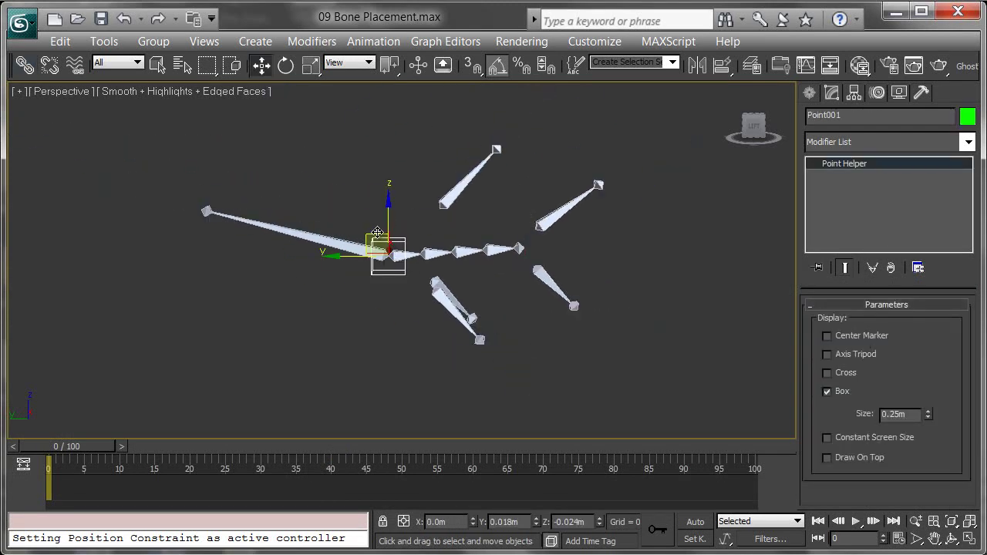
{"action": "mouse_move", "coordinate": [375, 231]}
{"action": "middle_mouse_down"}
{"action": "mouse_move", "coordinate": [399, 382]}
{"action": "mouse_move", "coordinate": [507, 246]}
{"action": "mouse_move", "coordinate": [353, 247]}
{"action": "mouse_move", "coordinate": [376, 232]}
{"action": "middle_mouse_up"}
{"action": "middle_click_drag", "start_coordinate": [464, 300], "coordinate": [492, 307], "text": "alt"}
{"action": "key", "text": "e"}
{"action": "mouse_move", "coordinate": [389, 263]}
{"action": "left_mouse_down"}
{"action": "mouse_move", "coordinate": [448, 293]}
{"action": "mouse_move", "coordinate": [389, 267]}
{"action": "left_mouse_up"}
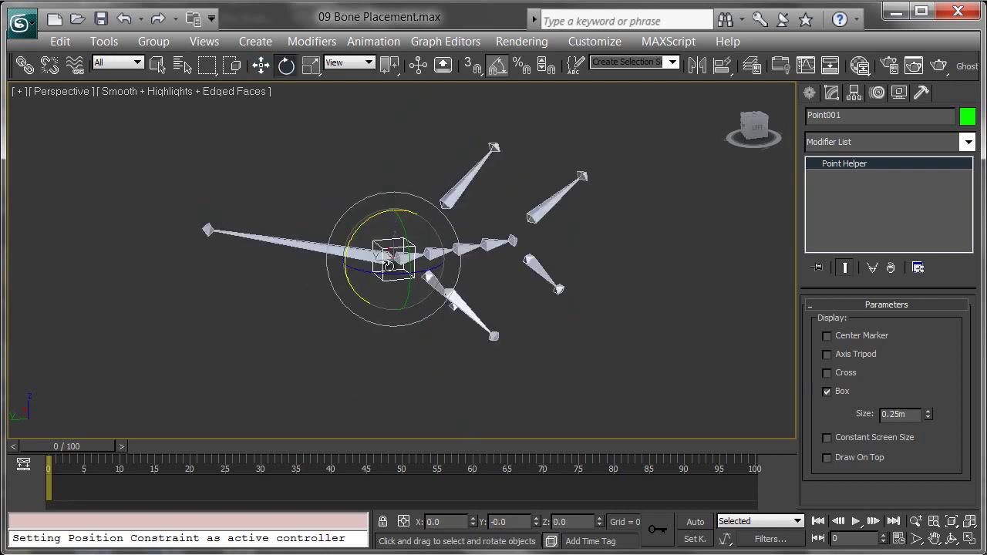
- Unhide the GEO layer and deselect the point helper
{"action": "left_click", "coordinate": [752, 66]}
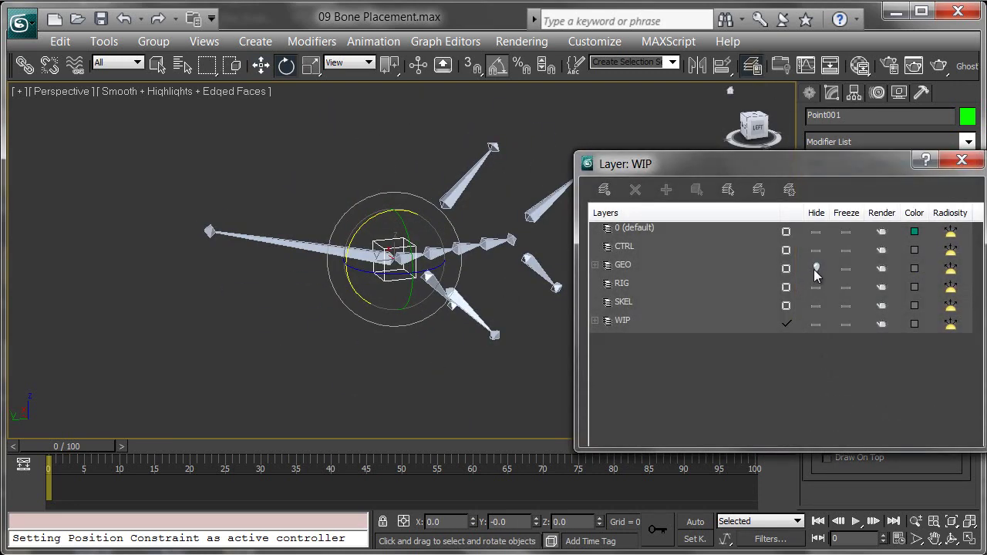
{"action": "left_click", "coordinate": [817, 269]}
{"action": "left_click", "coordinate": [962, 159]}
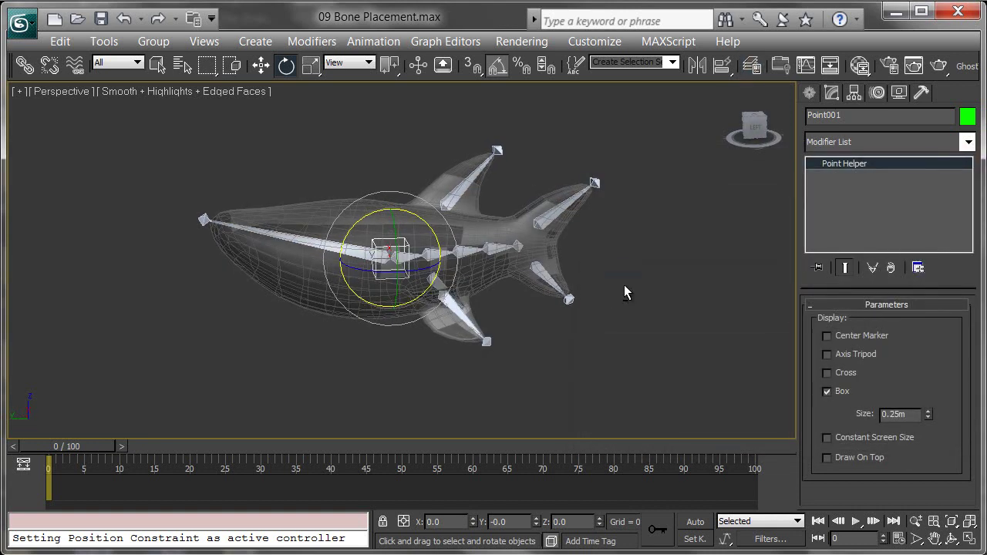
{"action": "left_click", "coordinate": [594, 306]}
{"action": "middle_click_drag", "start_coordinate": [410, 263], "coordinate": [371, 204], "text": "alt"}
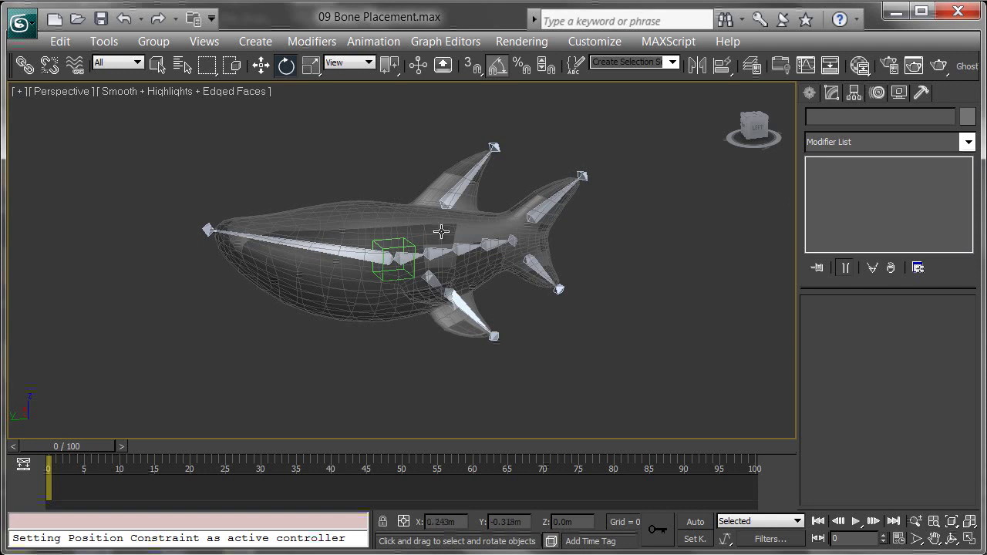
- Switch the perspective view to wireframe display so the spine bones inside the body mesh can be picked
{"action": "middle_click_drag", "start_coordinate": [389, 311], "coordinate": [438, 223], "text": "alt"}
{"action": "middle_click_drag", "start_coordinate": [426, 260], "coordinate": [436, 263], "text": "alt"}
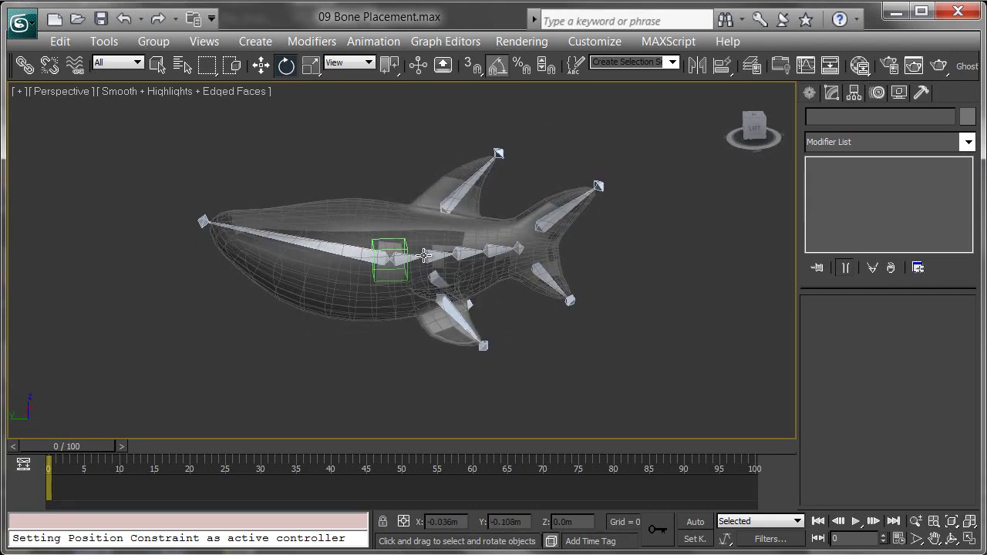
{"action": "middle_click_drag", "start_coordinate": [538, 263], "coordinate": [535, 263]}
{"action": "scroll", "coordinate": [535, 264], "scroll_direction": "up", "scroll_amount": 5}
{"action": "left_click", "coordinate": [473, 222]}
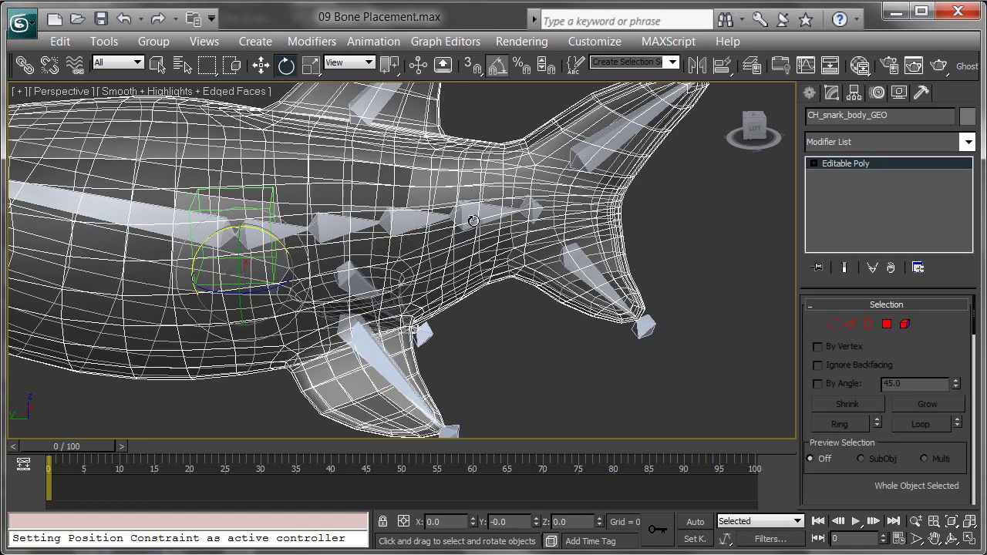
{"action": "key", "text": "F3"}
{"action": "scroll", "coordinate": [554, 251], "scroll_direction": "up", "scroll_amount": 4}
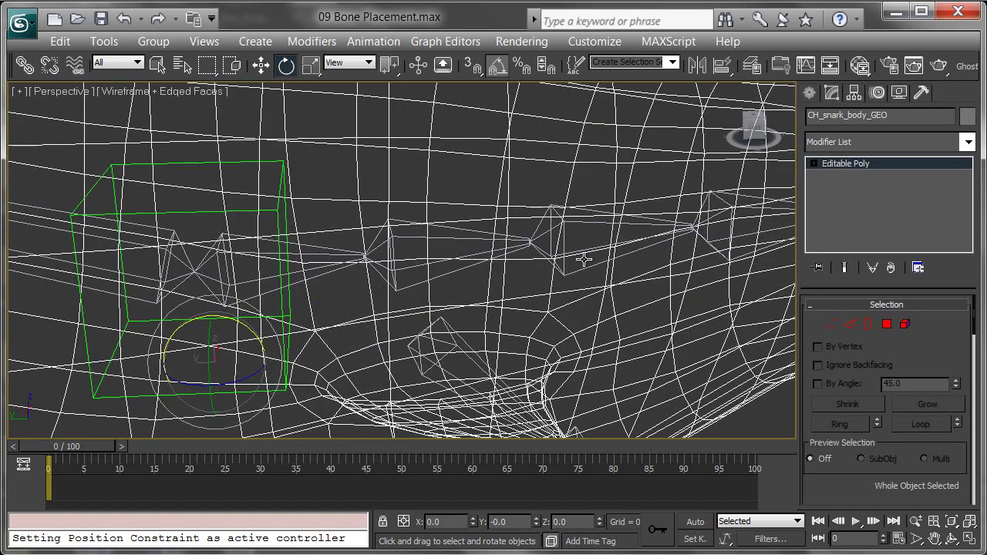
- Select the four spine bones behind the root point helper and try rotating them together about their own pivot points to test the tail bend
{"action": "left_click", "coordinate": [706, 222]}
{"action": "left_click", "coordinate": [571, 222], "text": "ctrl"}
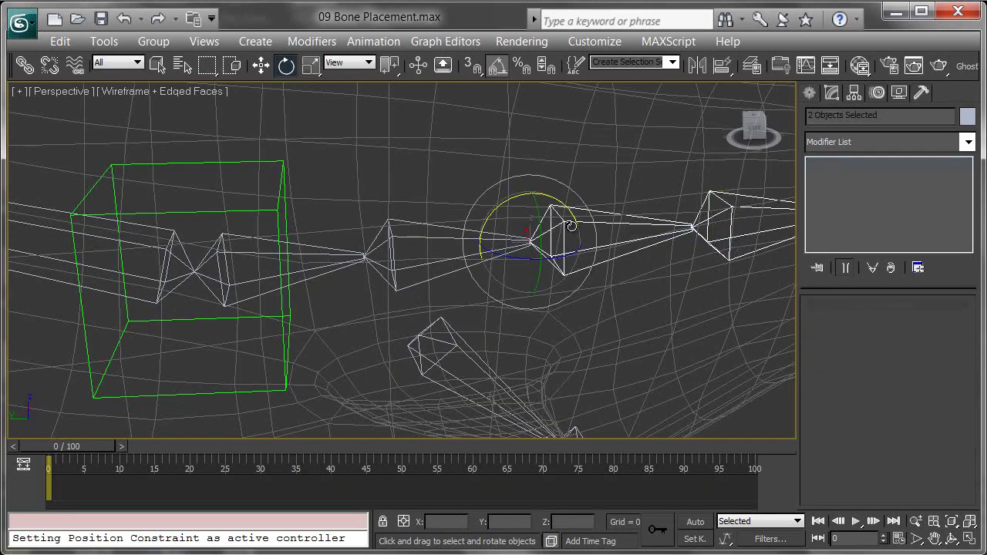
{"action": "left_click", "coordinate": [398, 245], "text": "ctrl"}
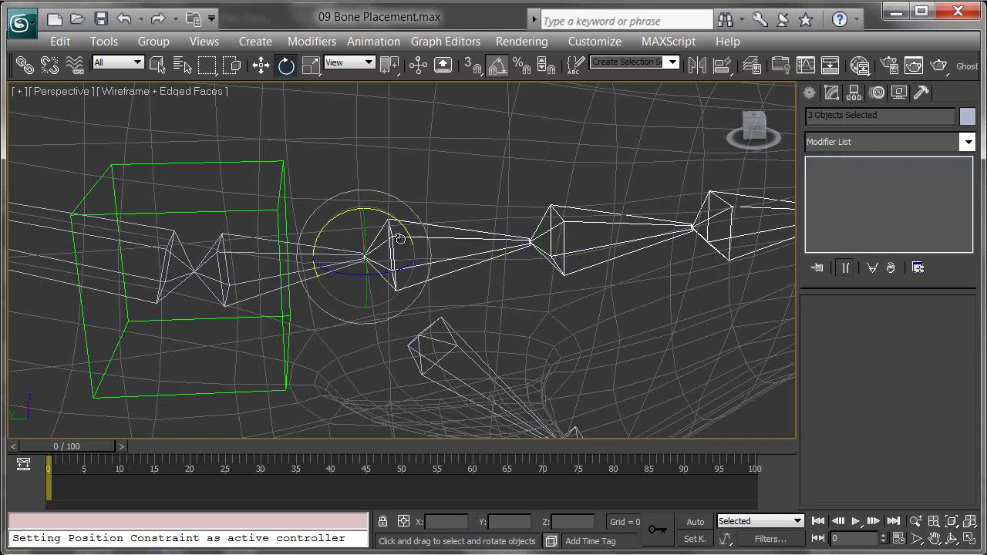
{"action": "left_click", "coordinate": [238, 236], "text": "ctrl"}
{"action": "scroll", "coordinate": [222, 253], "scroll_direction": "down", "scroll_amount": 2}
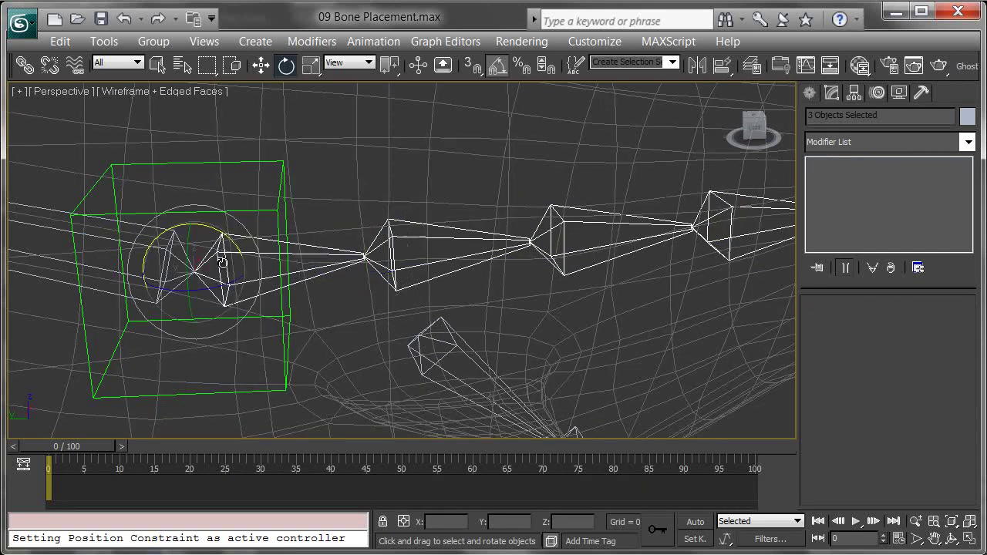
{"action": "scroll", "coordinate": [419, 258], "scroll_direction": "down", "scroll_amount": 4}
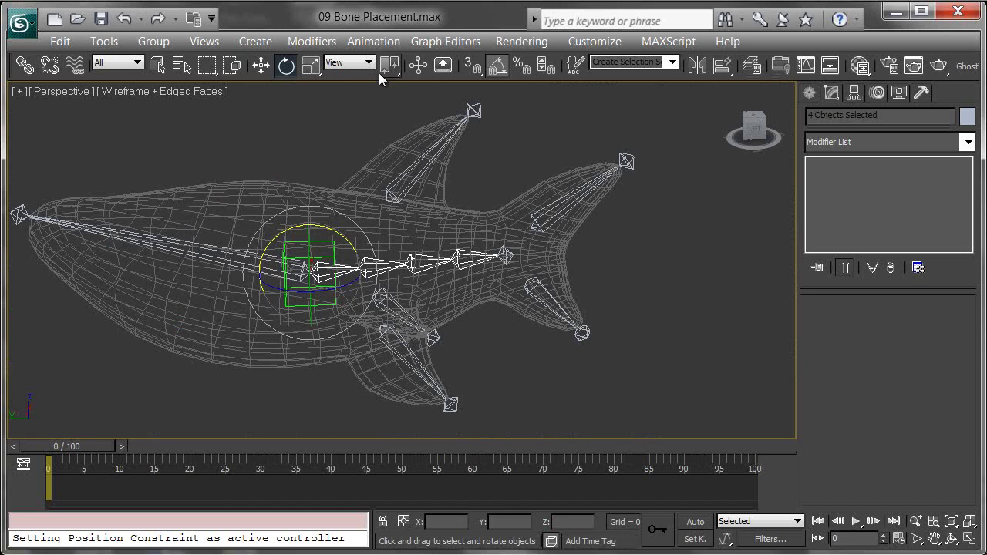
{"action": "left_click_drag", "start_coordinate": [384, 71], "coordinate": [389, 85]}
{"action": "middle_click_drag", "start_coordinate": [353, 238], "coordinate": [344, 238]}
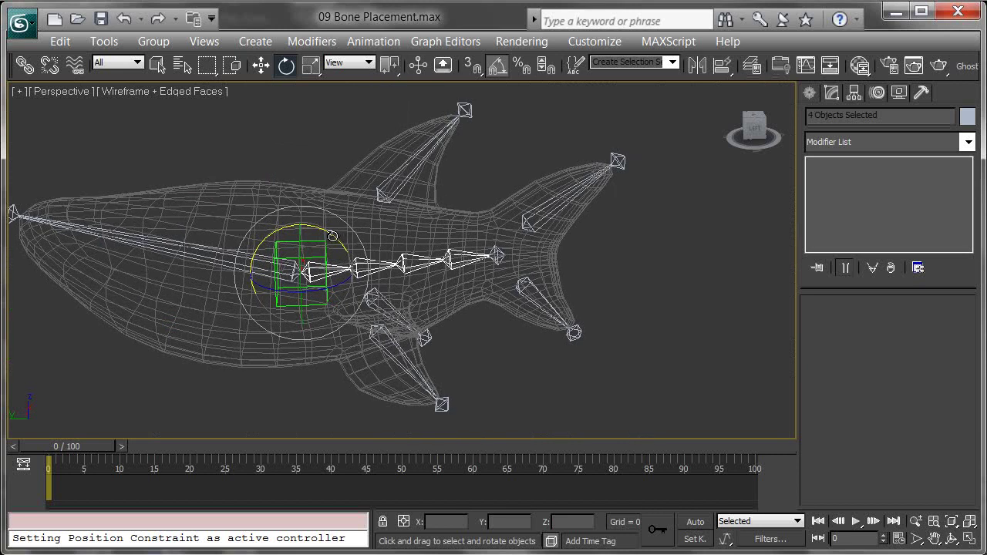
{"action": "left_click_drag", "start_coordinate": [331, 235], "coordinate": [346, 223]}
{"action": "middle_click_drag", "start_coordinate": [368, 231], "coordinate": [460, 256], "text": "alt"}
{"action": "middle_click_drag", "start_coordinate": [520, 257], "coordinate": [432, 236], "text": "alt"}
{"action": "mouse_move", "coordinate": [346, 237]}
{"action": "left_mouse_down"}
{"action": "mouse_move", "coordinate": [324, 221]}
{"action": "mouse_move", "coordinate": [378, 242]}
{"action": "mouse_move", "coordinate": [322, 227]}
{"action": "mouse_move", "coordinate": [344, 231]}
{"action": "left_mouse_up"}
{"action": "middle_click_drag", "start_coordinate": [366, 245], "coordinate": [478, 262], "text": "alt"}
{"action": "scroll", "coordinate": [473, 260], "scroll_direction": "down", "scroll_amount": 1}
{"action": "left_click", "coordinate": [640, 270]}
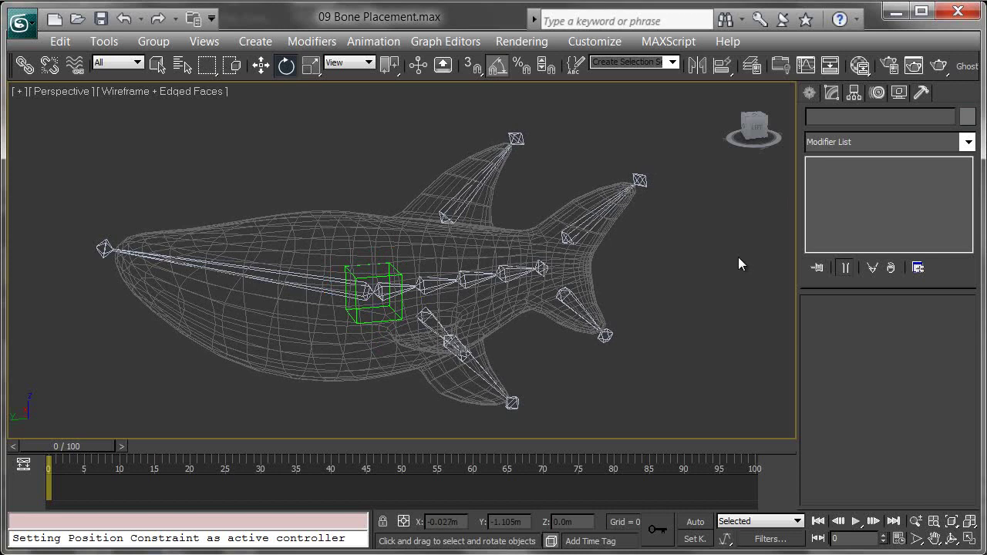
- Reopen the Schematic View and reposition its window over the viewport to show the bone hierarchy
{"action": "middle_click_drag", "start_coordinate": [734, 274], "coordinate": [722, 311], "text": "alt"}
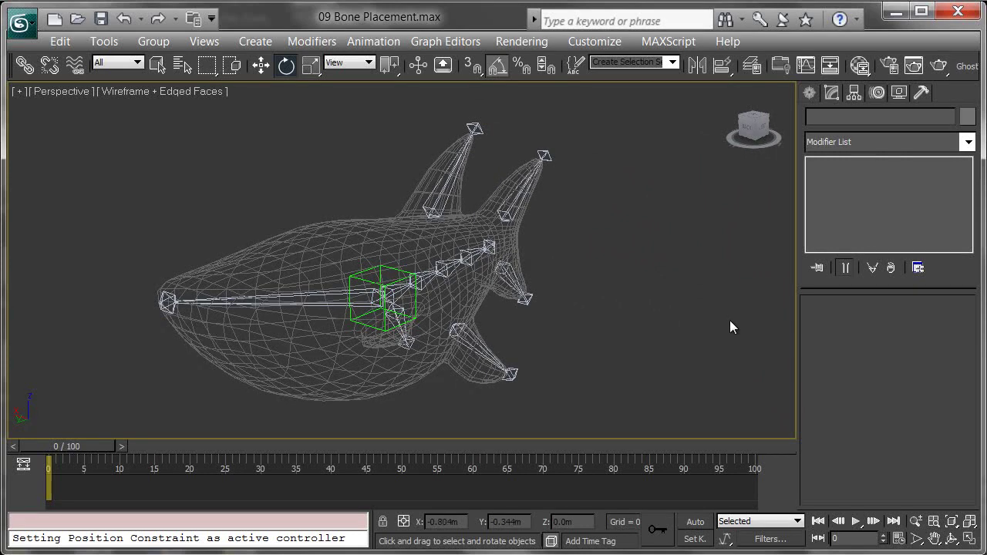
{"action": "middle_click_drag", "start_coordinate": [659, 328], "coordinate": [623, 324], "text": "alt"}
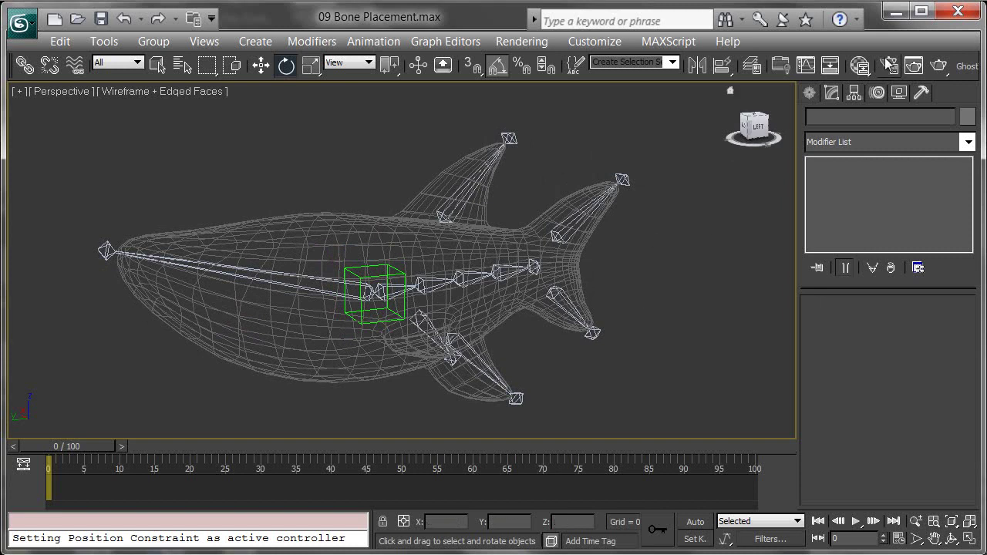
{"action": "left_click", "coordinate": [830, 67]}
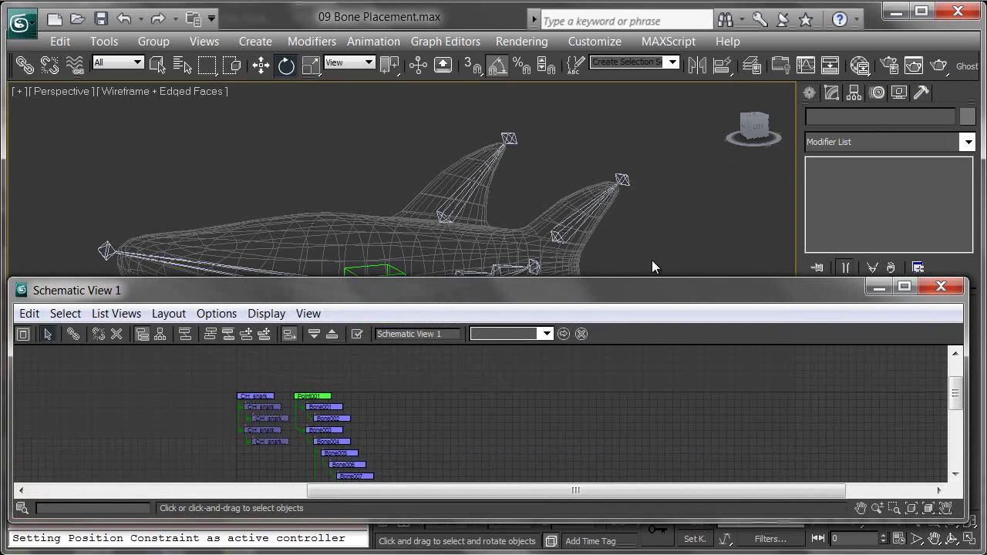
{"action": "left_click_drag", "start_coordinate": [627, 290], "coordinate": [639, 129]}
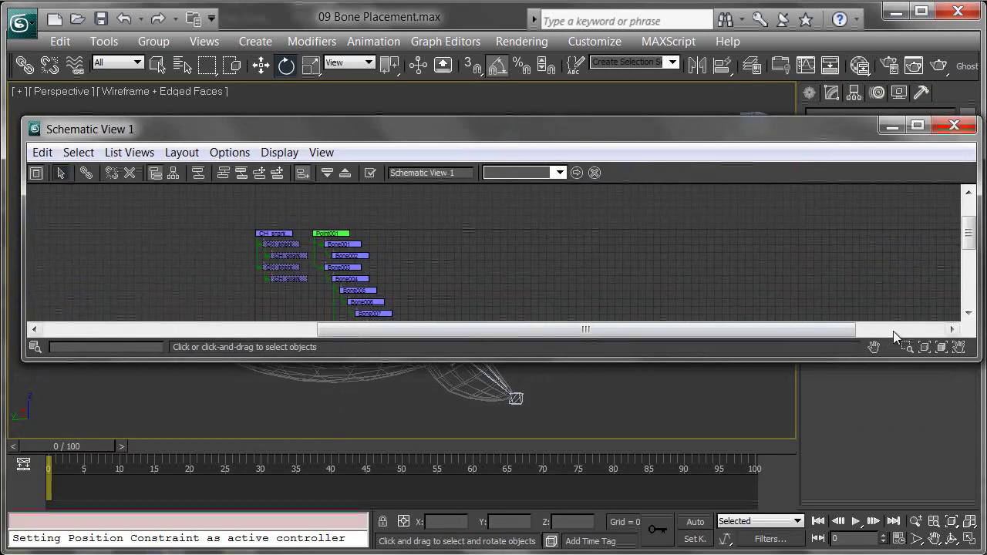